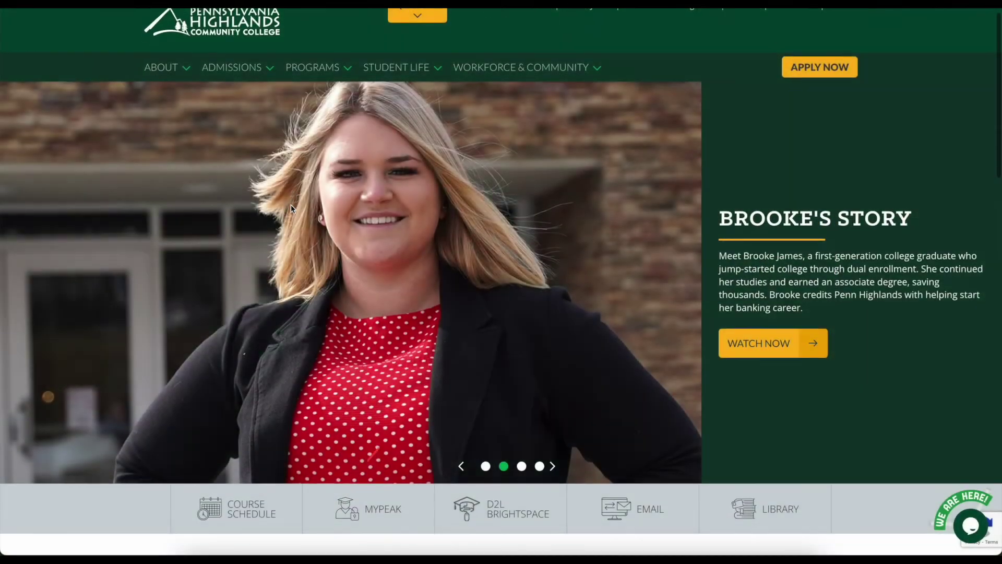
# - Open the myPEAK student portal from the college website's quick-links bar
pyautogui.scroll(-1, 290, 204)
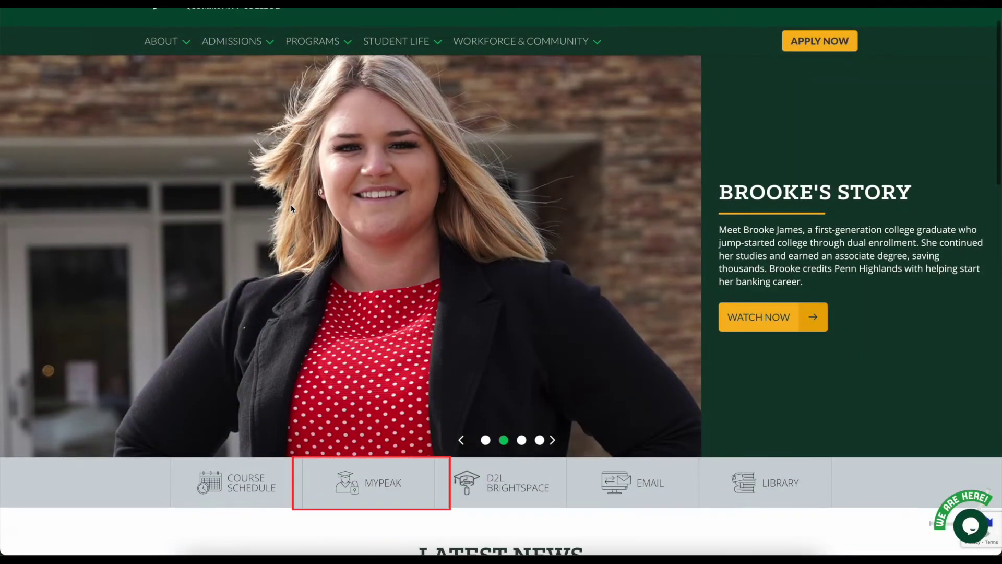
pyautogui.click(354, 488)
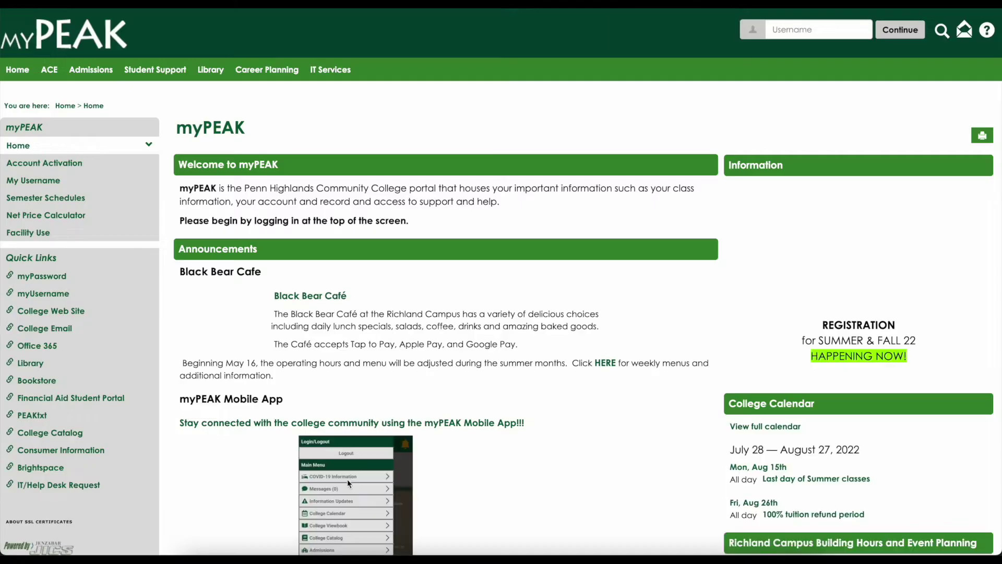
# - Sign in to myPEAK with the student username and go to the Registration page
pyautogui.write('Userna')
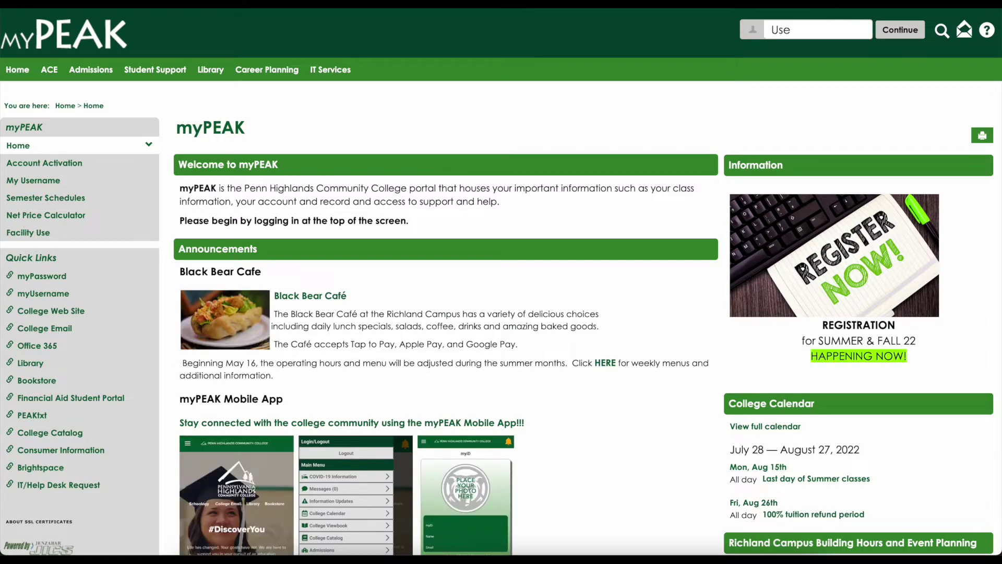
pyautogui.write('me')
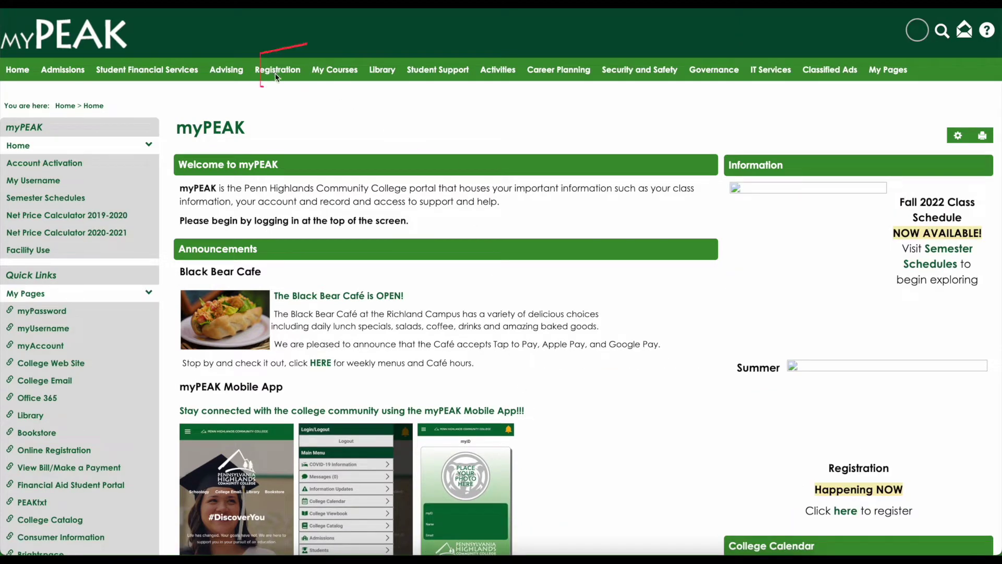
pyautogui.click(274, 71)
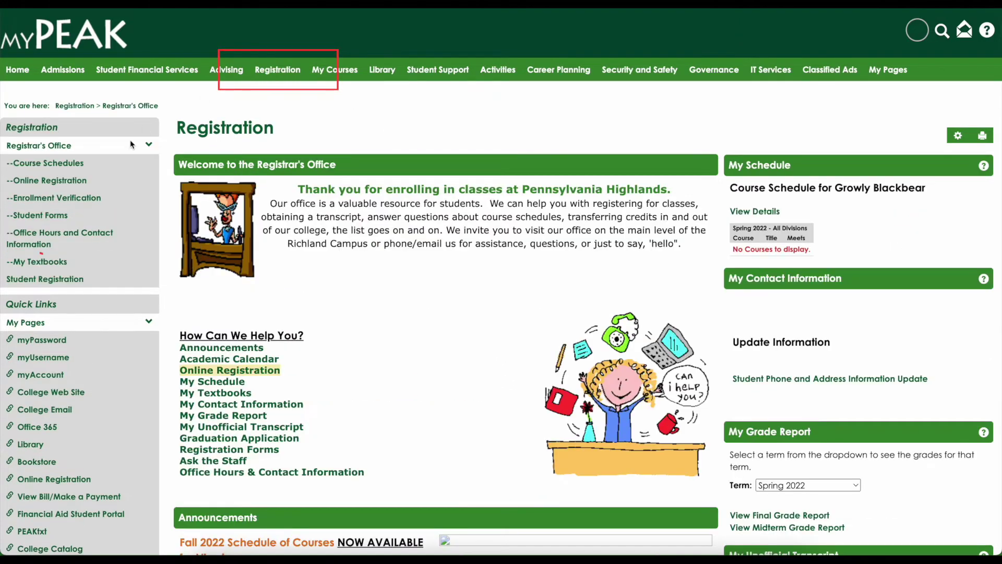
# - Open Student Registration, keep the Fall 2022 term, and start registration planning
pyautogui.click(44, 281)
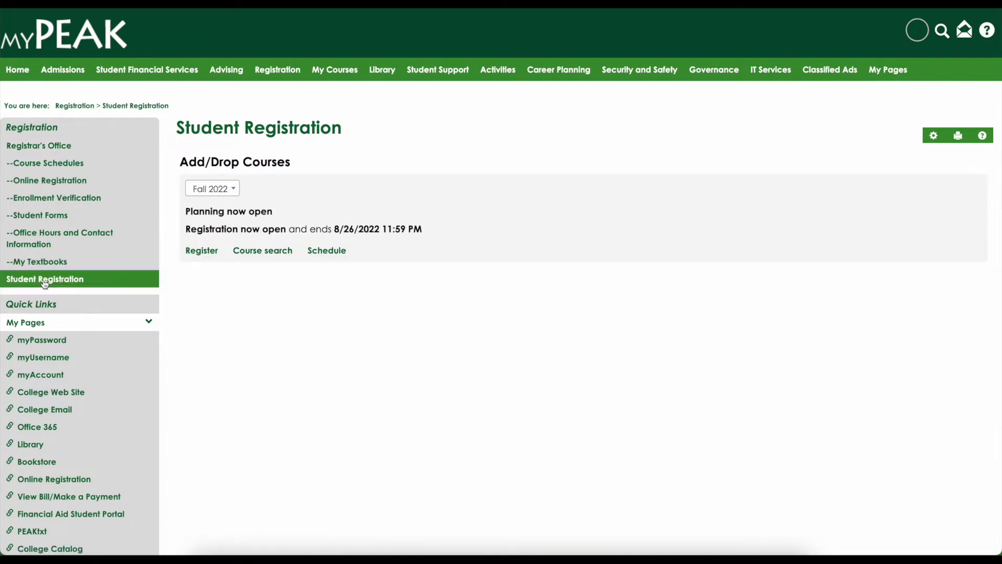
pyautogui.click(233, 190)
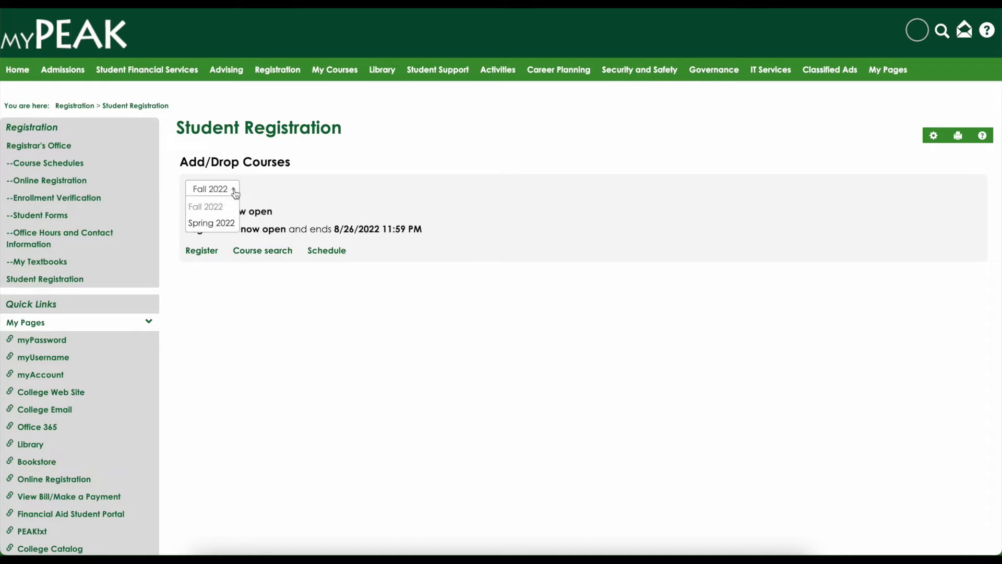
pyautogui.click(284, 193)
pyautogui.click(195, 252)
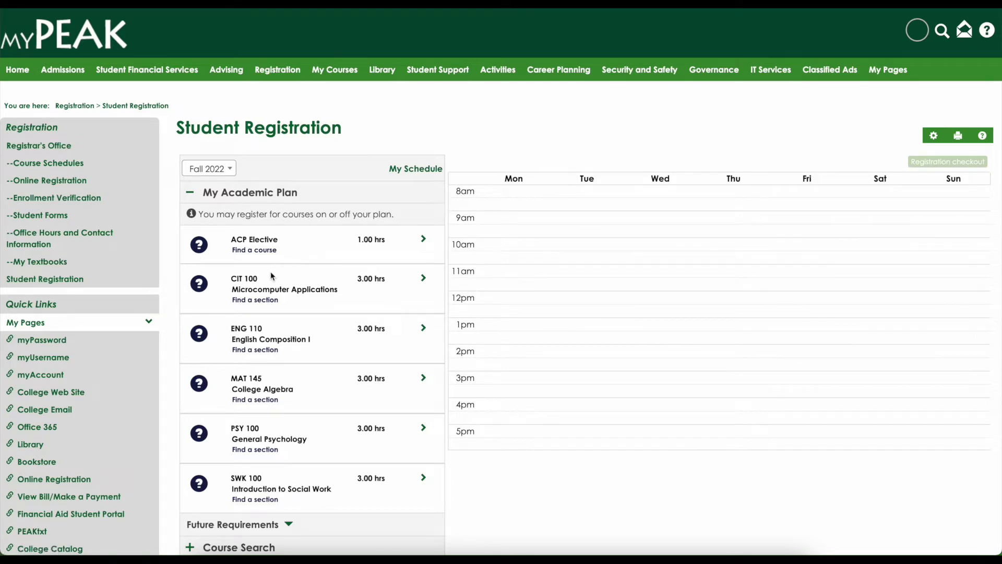
# - Expand ACP Elective to list ACP 100 sections and review ACP.100.02.10's details
pyautogui.click(422, 243)
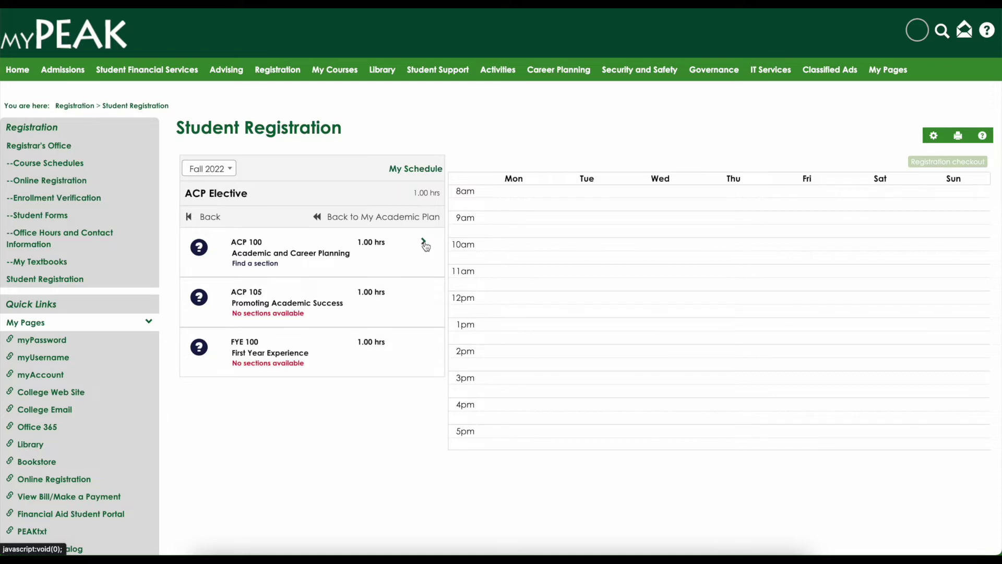
pyautogui.click(425, 244)
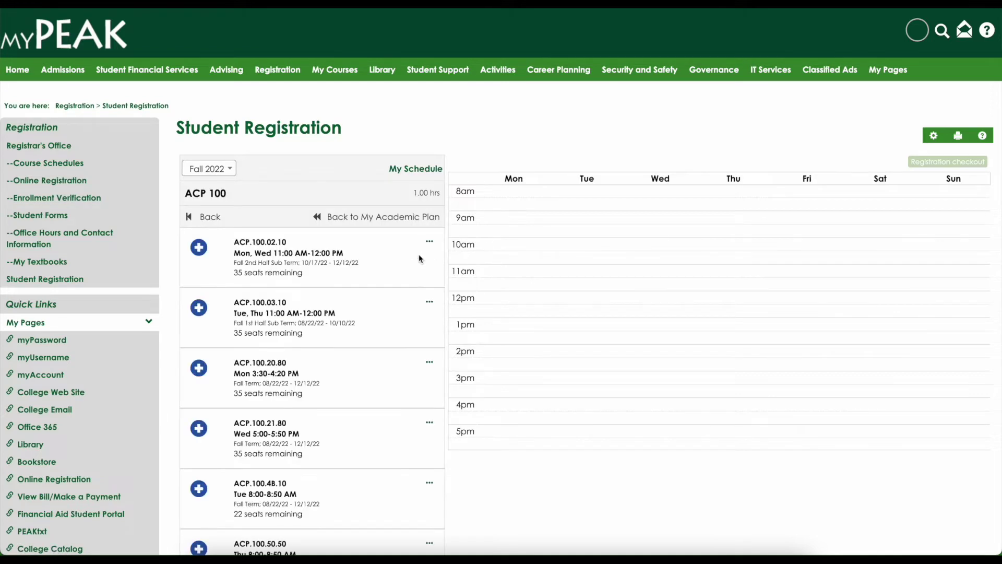
pyautogui.click(429, 242)
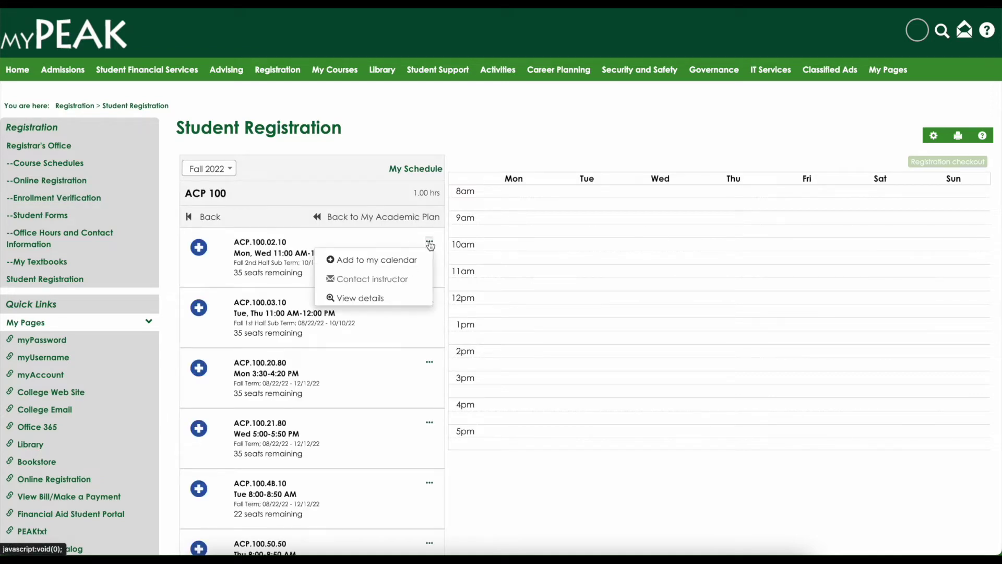
pyautogui.click(376, 298)
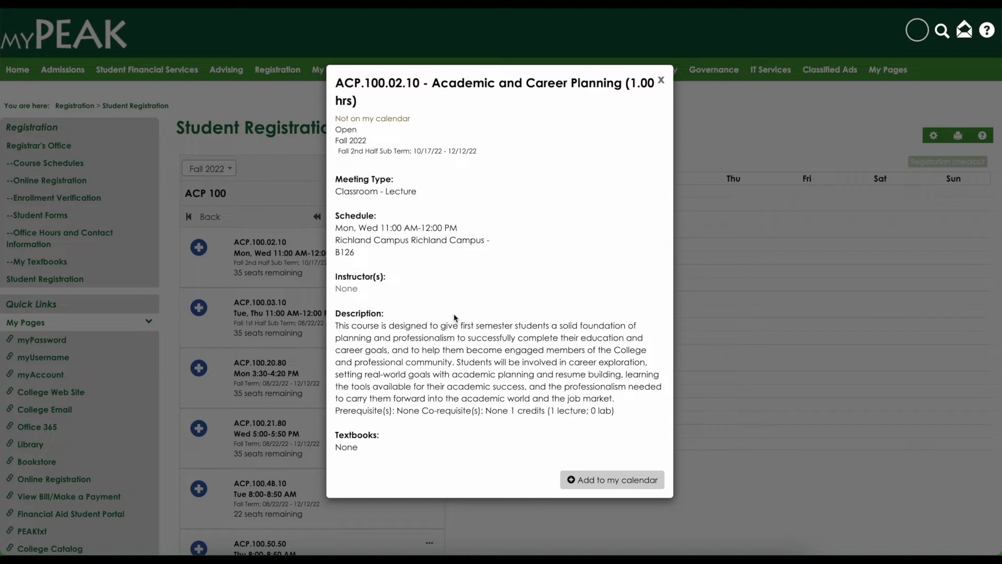
pyautogui.click(661, 82)
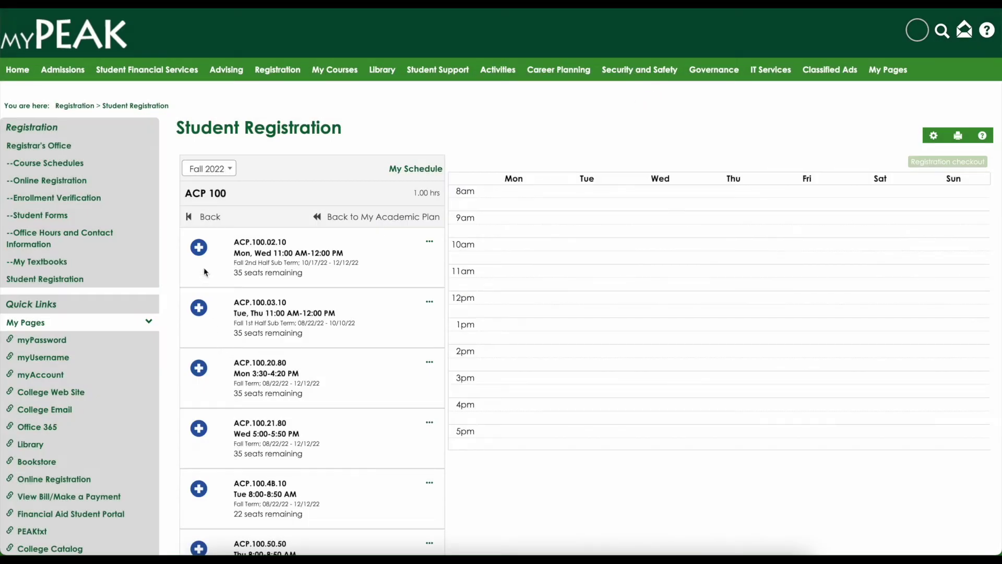
# - Add sections ACP.100.02.10 and ENG.110.8B.80 to the Fall 2022 calendar
pyautogui.click(197, 250)
pyautogui.click(191, 218)
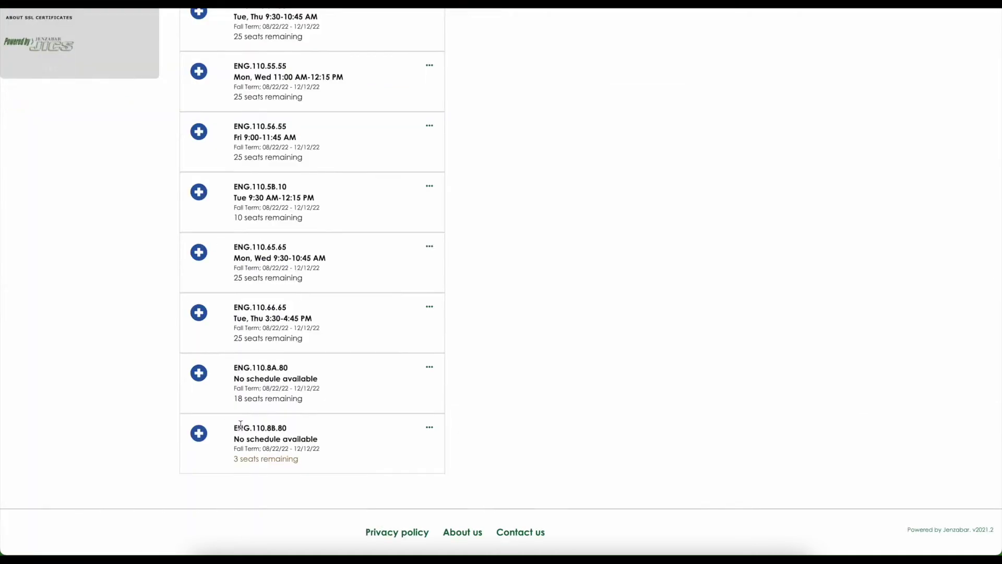
pyautogui.click(200, 436)
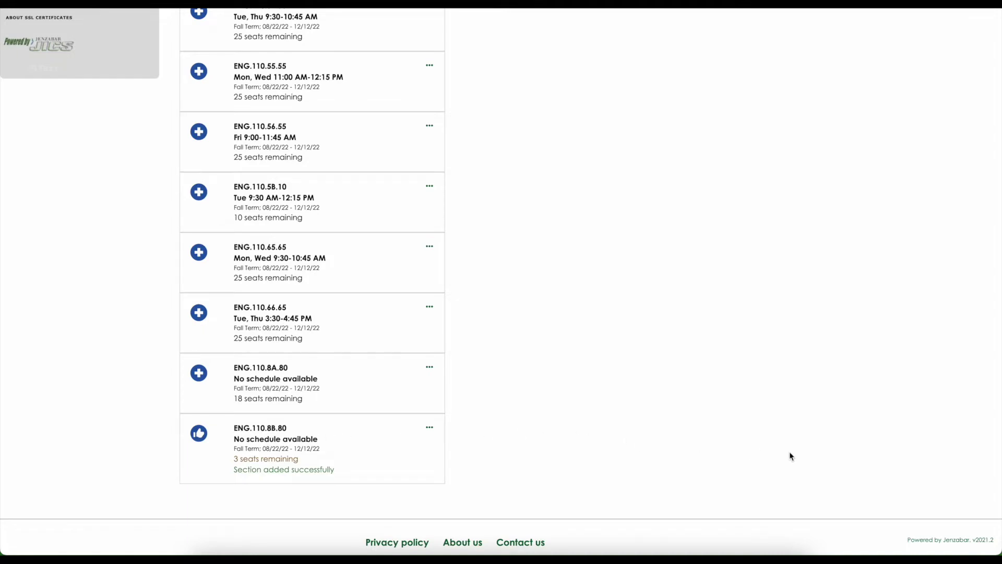
pyautogui.scroll(15, 803, 410)
pyautogui.scroll(3, 802, 409)
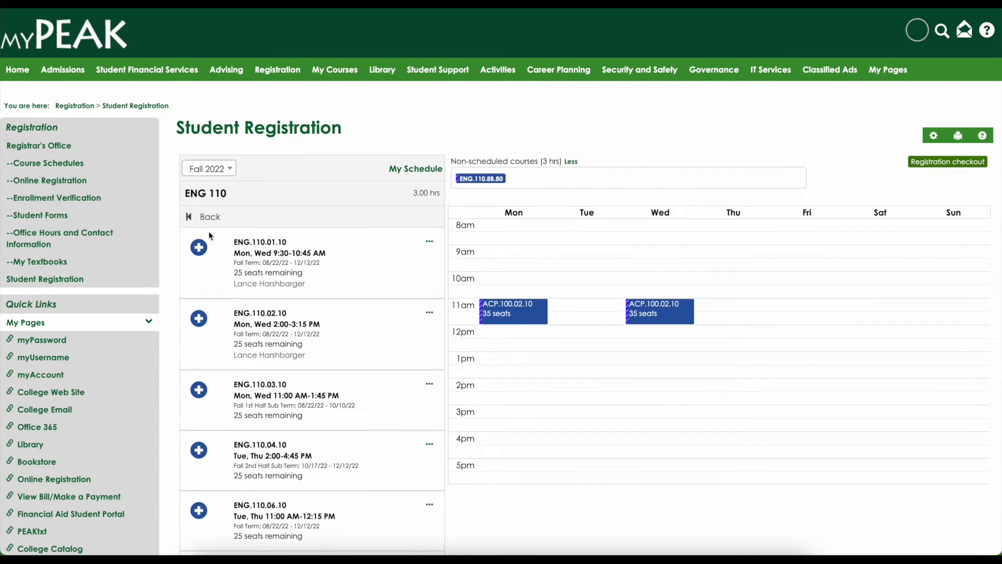
pyautogui.click(190, 218)
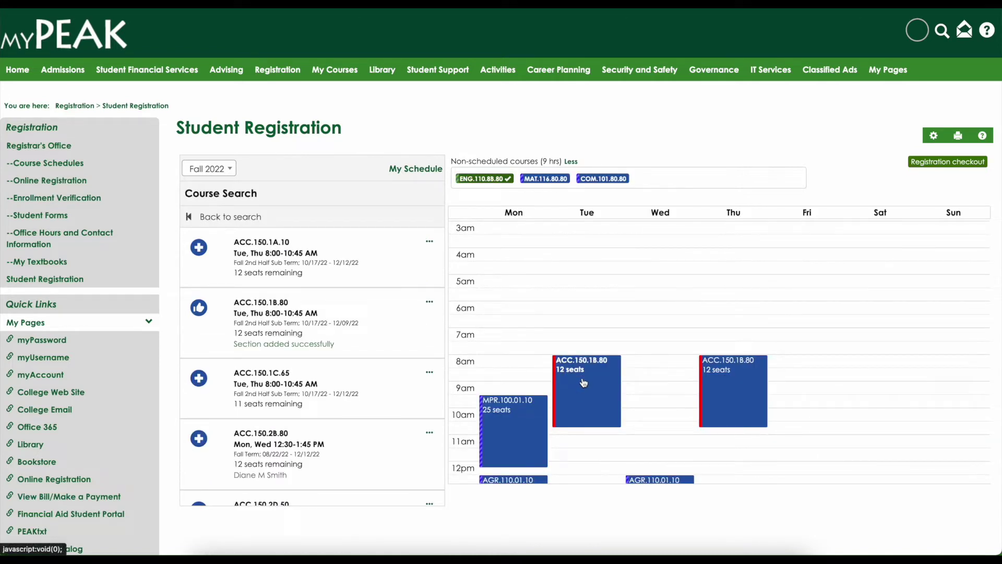
# - Remove ACC.150.1B.80 from the calendar and collapse the My Academic Plan list
pyautogui.click(583, 383)
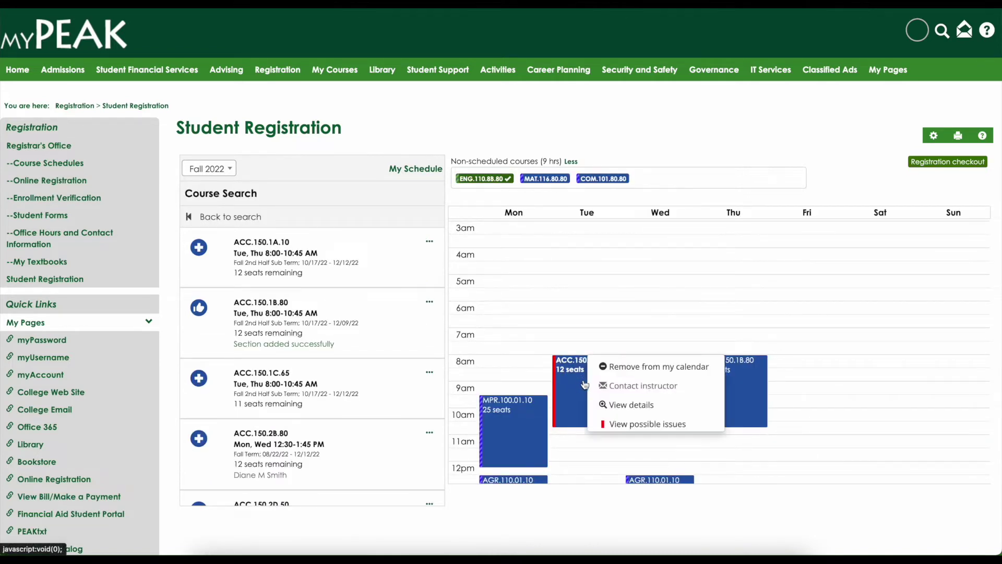
pyautogui.click(616, 366)
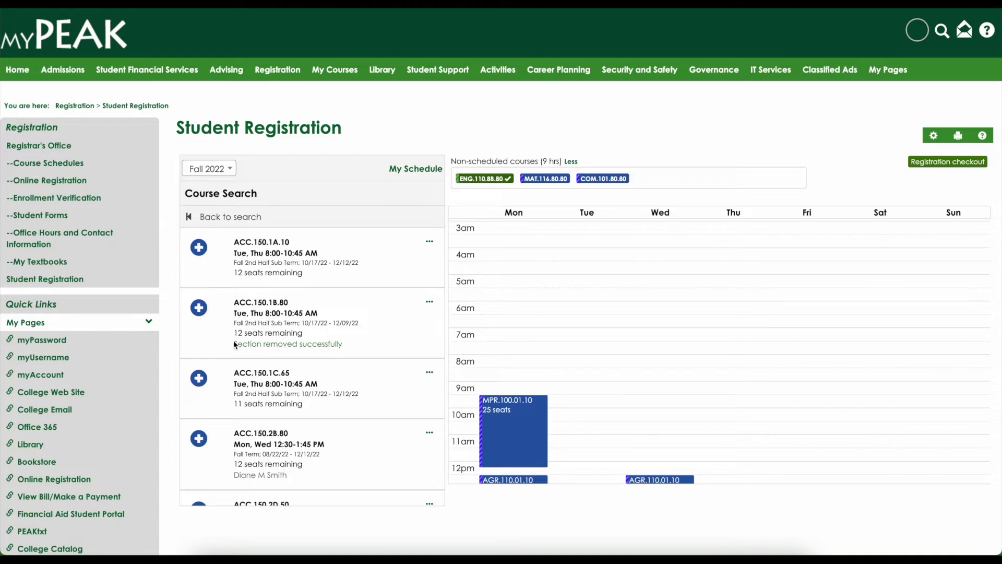
pyautogui.click(190, 216)
pyautogui.click(192, 194)
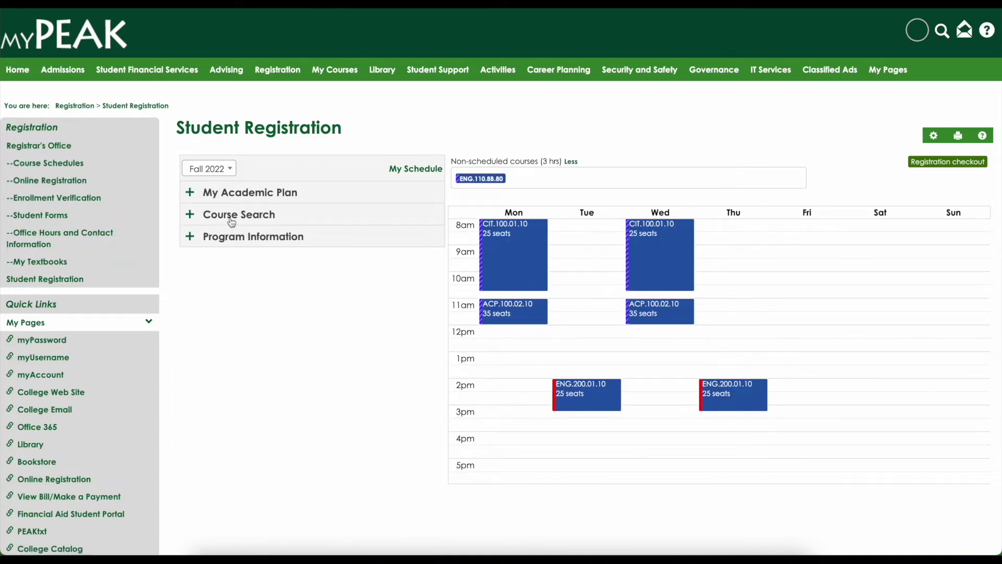
pyautogui.click(230, 218)
pyautogui.click(204, 260)
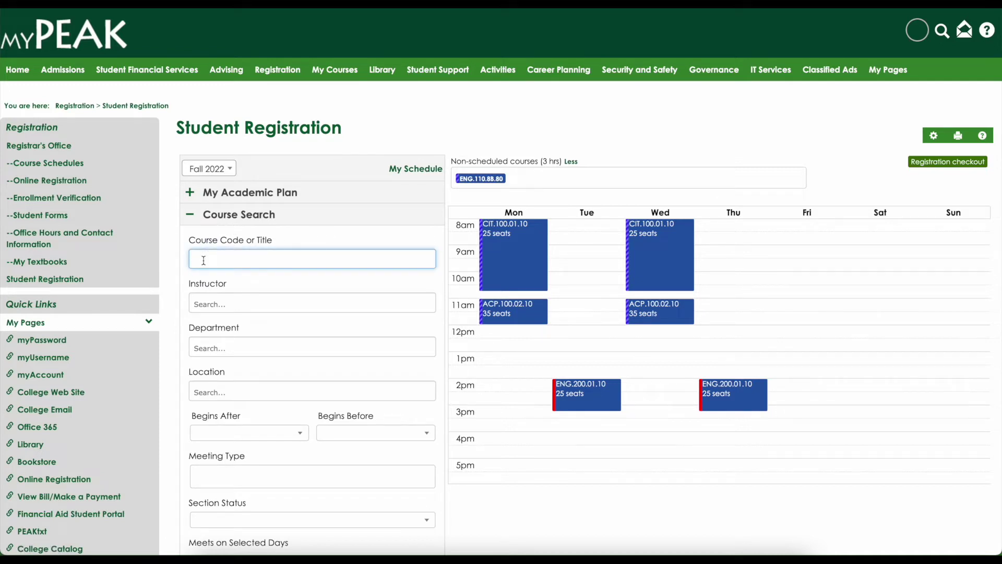
pyautogui.write('English')
pyautogui.press('Return')
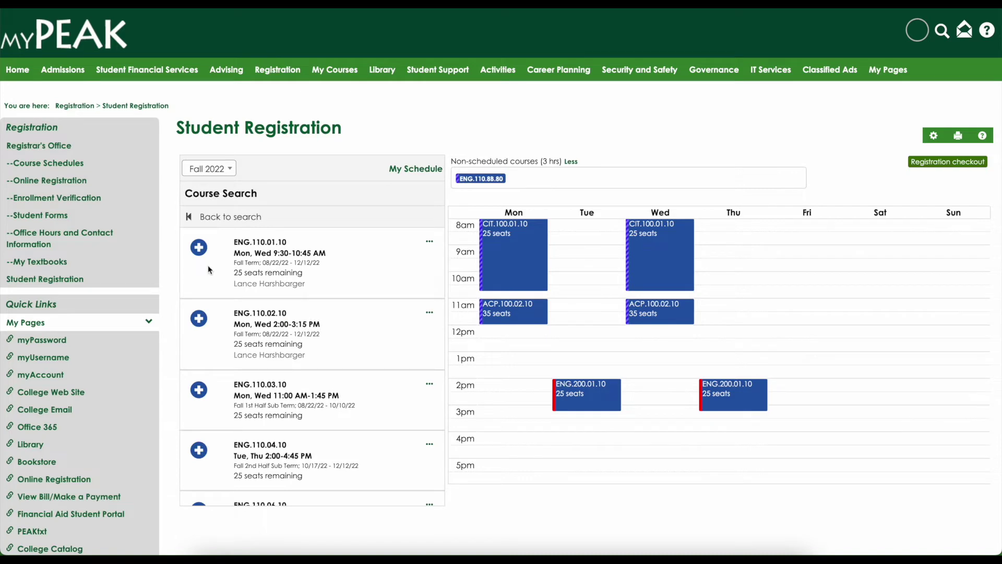
pyautogui.scroll(-1, 209, 270)
pyautogui.scroll(-1, 208, 269)
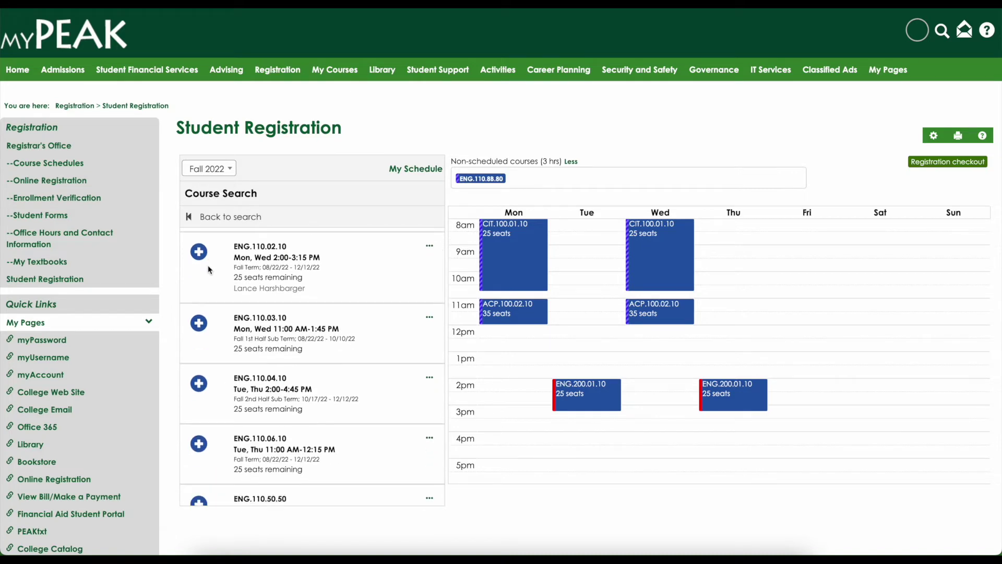
pyautogui.scroll(-1, 209, 264)
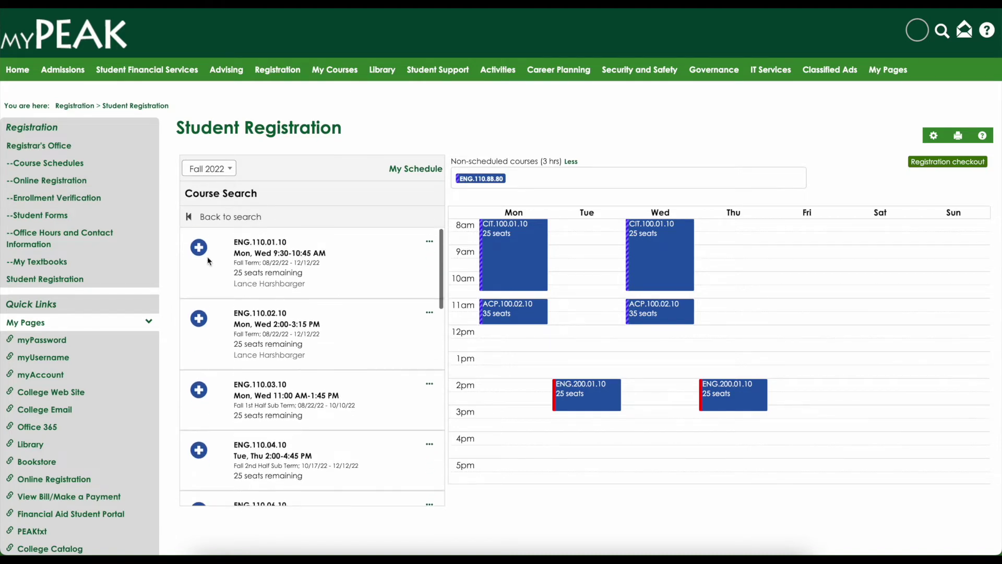
pyautogui.click(189, 215)
pyautogui.doubleClick(261, 261)
pyautogui.write('ENG')
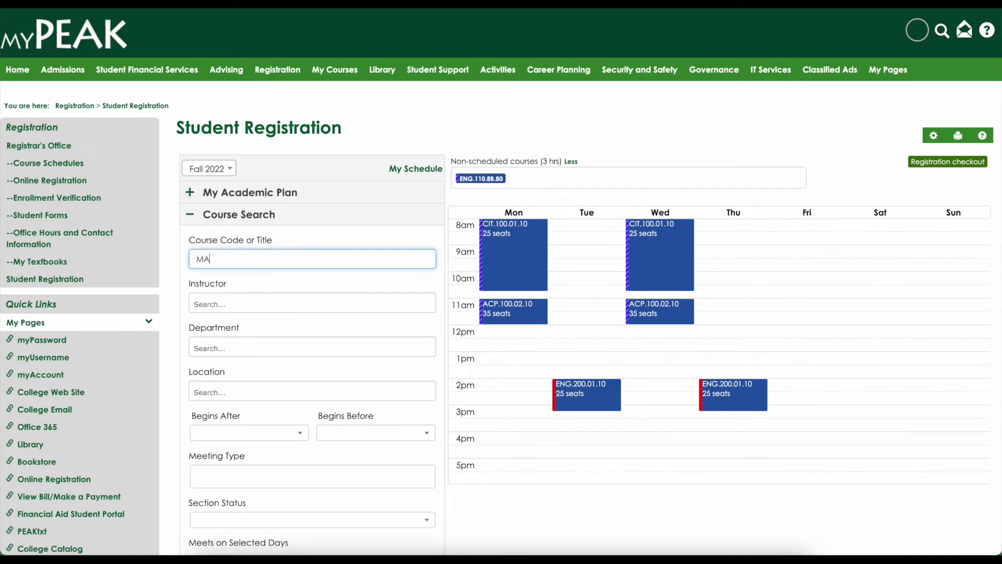
pyautogui.press('Return')
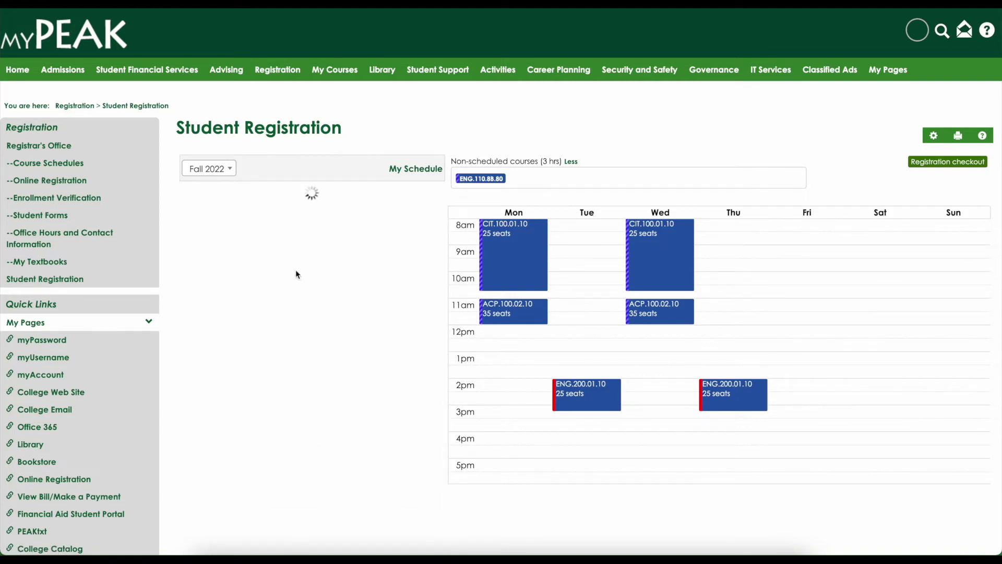
pyautogui.click(953, 166)
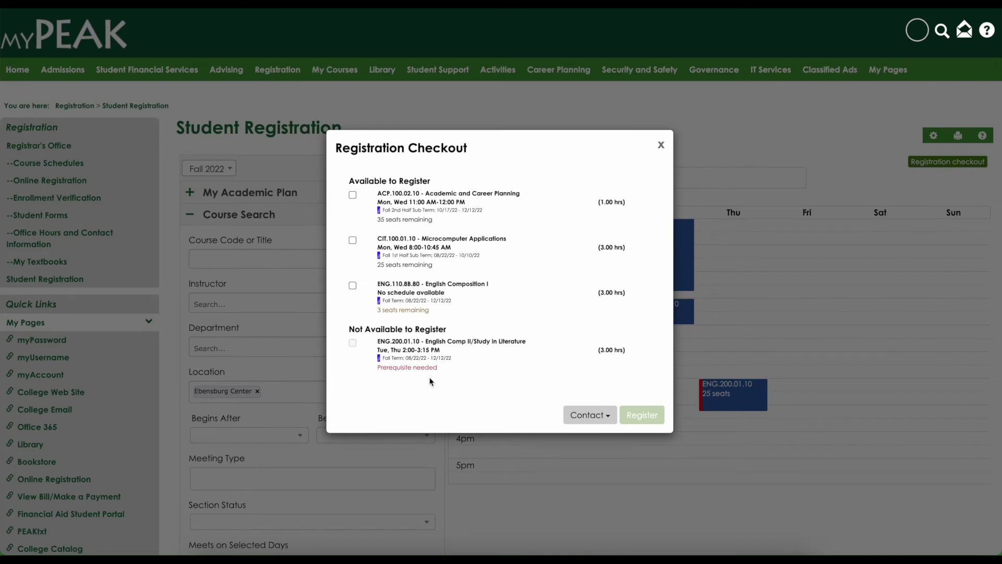
# - Select ACP.100.02.10, CIT.100.01.10 and ENG.110.88.80 in checkout and register them
pyautogui.click(352, 195)
pyautogui.click(353, 241)
pyautogui.click(353, 286)
pyautogui.click(635, 416)
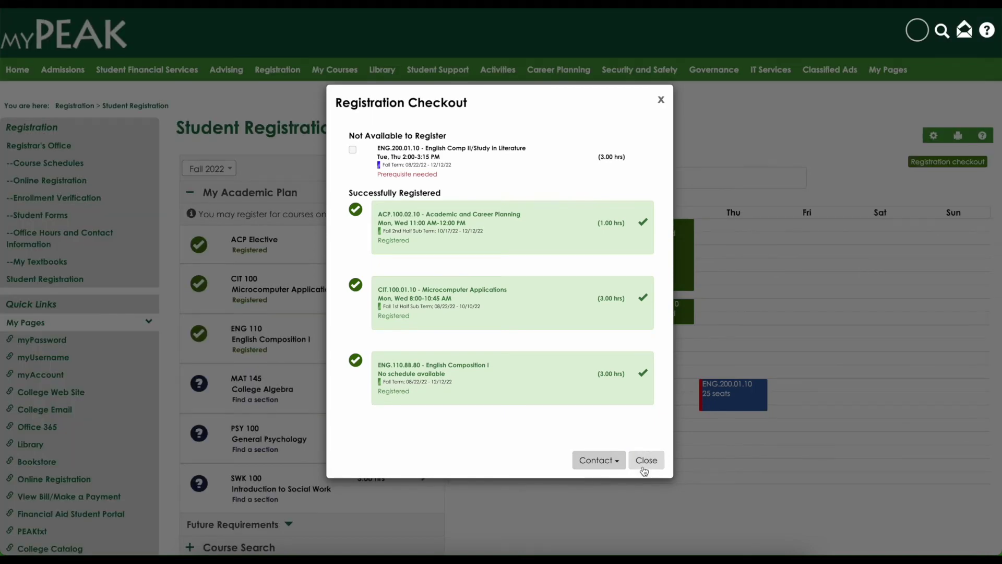
pyautogui.click(646, 460)
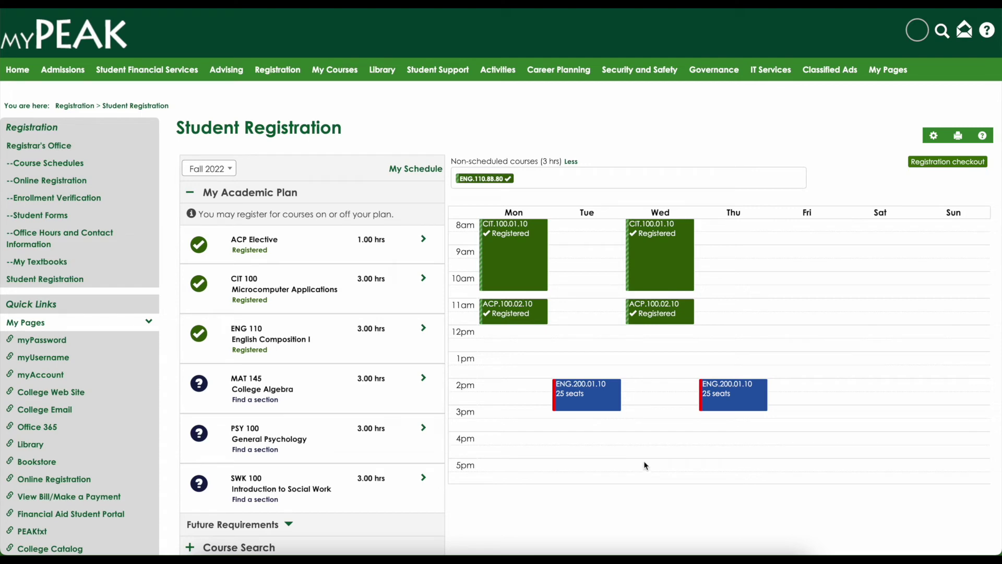
# - Drop CIT.100.01.10 and the Wednesday ACP.100.02.10 class from the Fall 2022 schedule
pyautogui.click(660, 305)
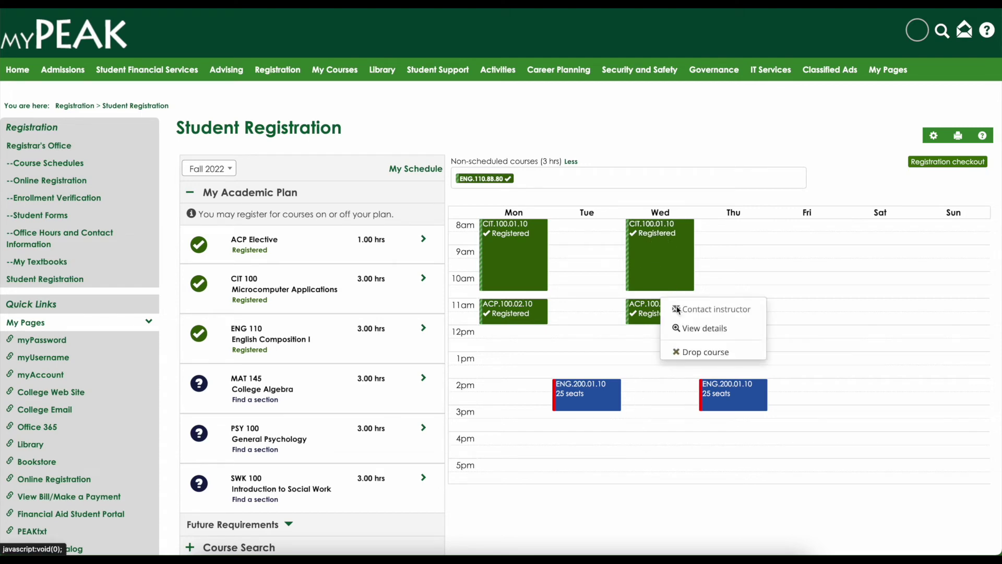
pyautogui.click(696, 355)
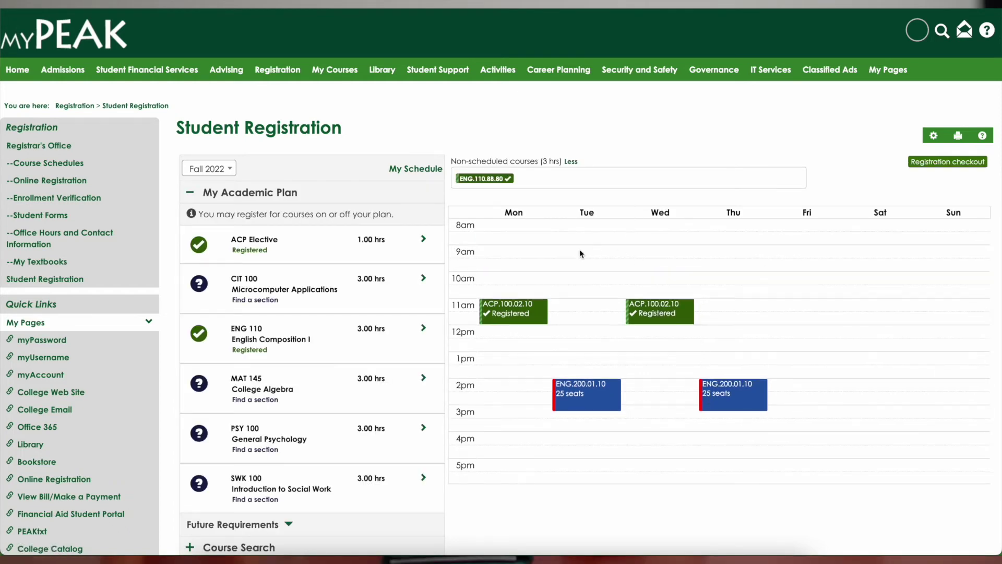
pyautogui.click(661, 315)
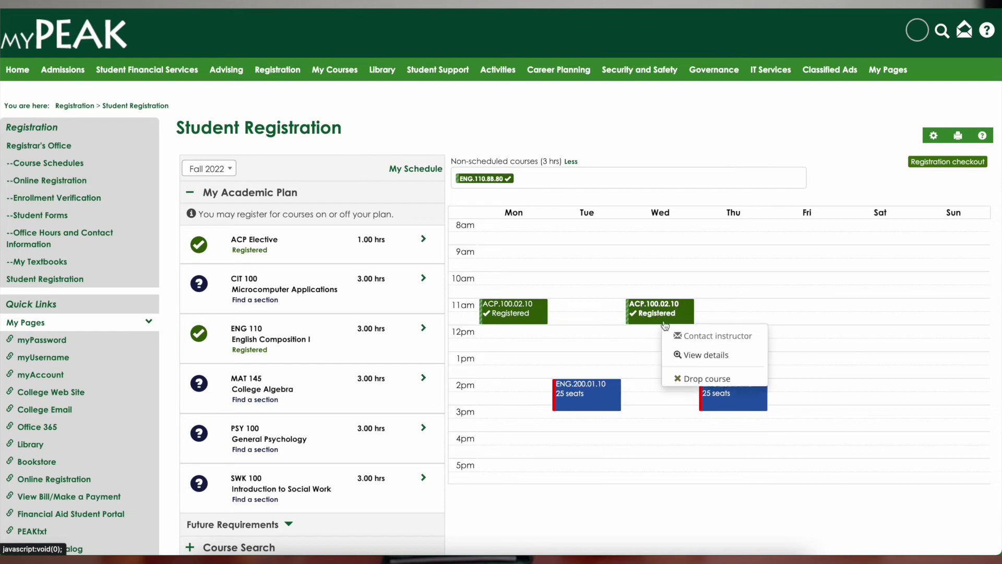
pyautogui.click(694, 379)
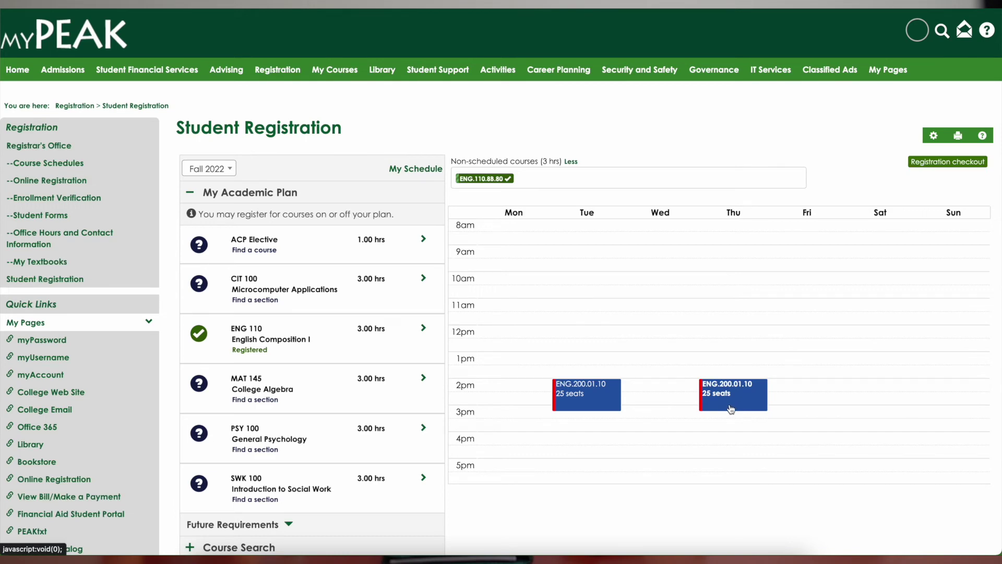
pyautogui.click(730, 409)
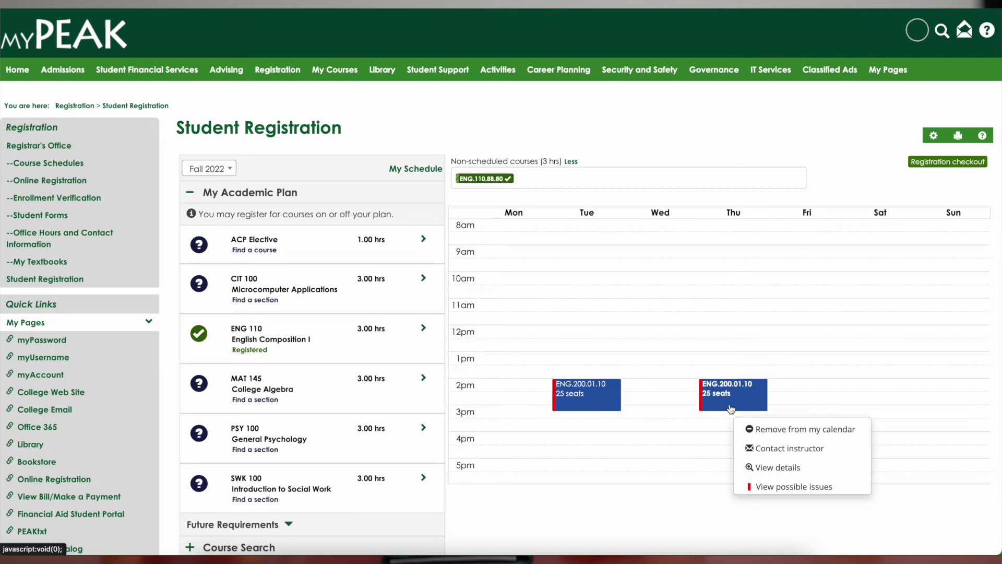
pyautogui.click(796, 487)
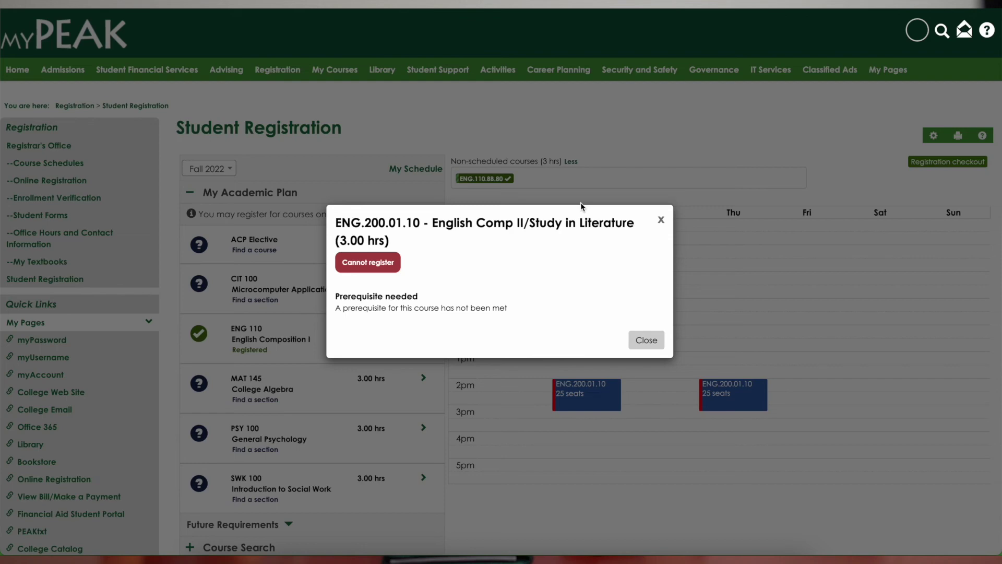
pyautogui.click(655, 343)
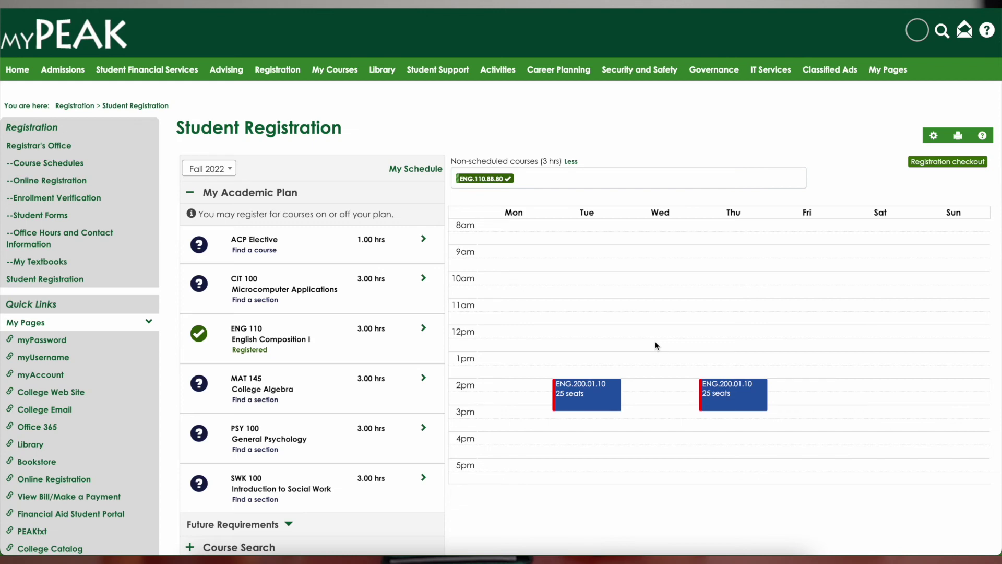
# - Expand the Future Requirements course list and the Course Search form
pyautogui.scroll(-4, 471, 362)
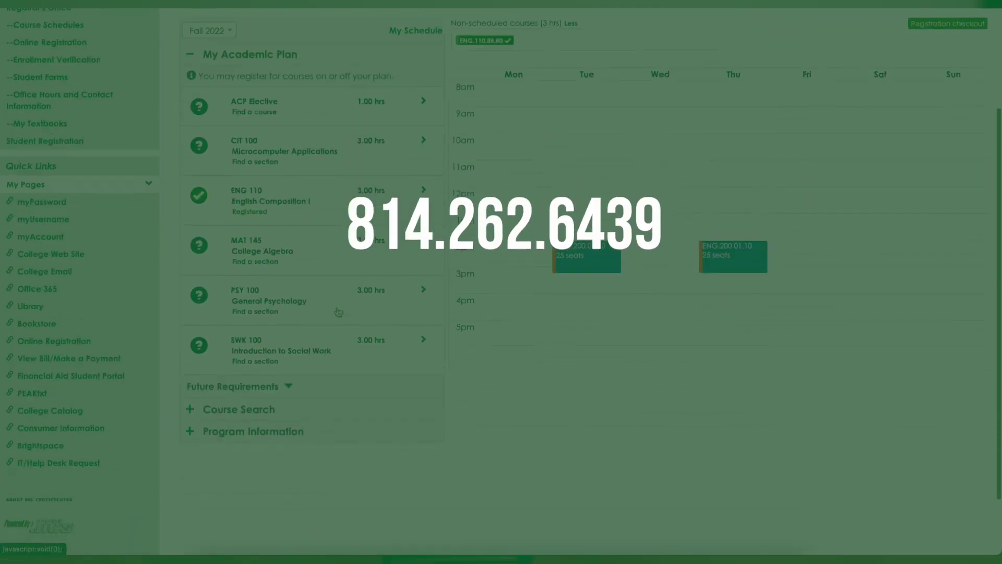
pyautogui.scroll(4, 209, 359)
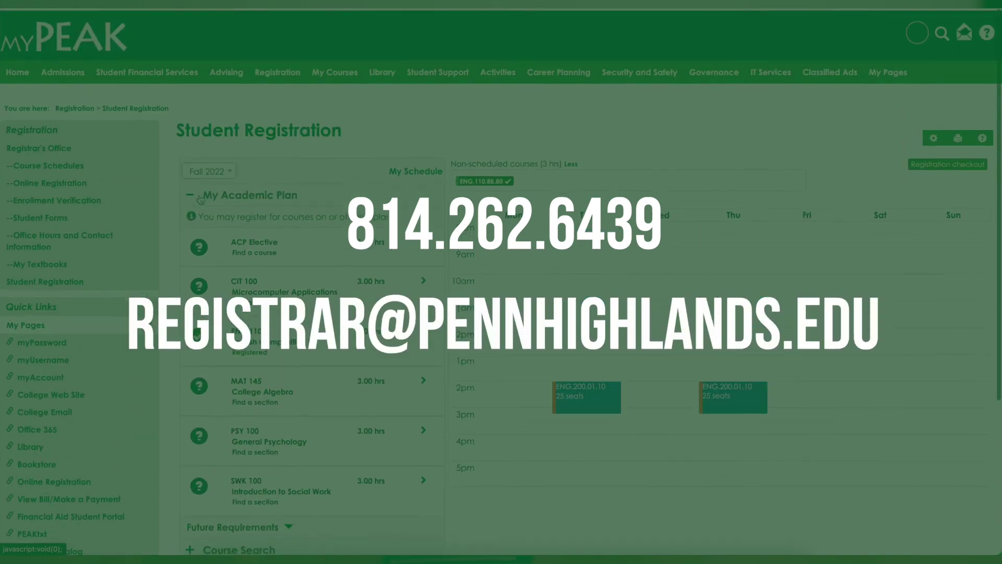
pyautogui.scroll(-2, 199, 240)
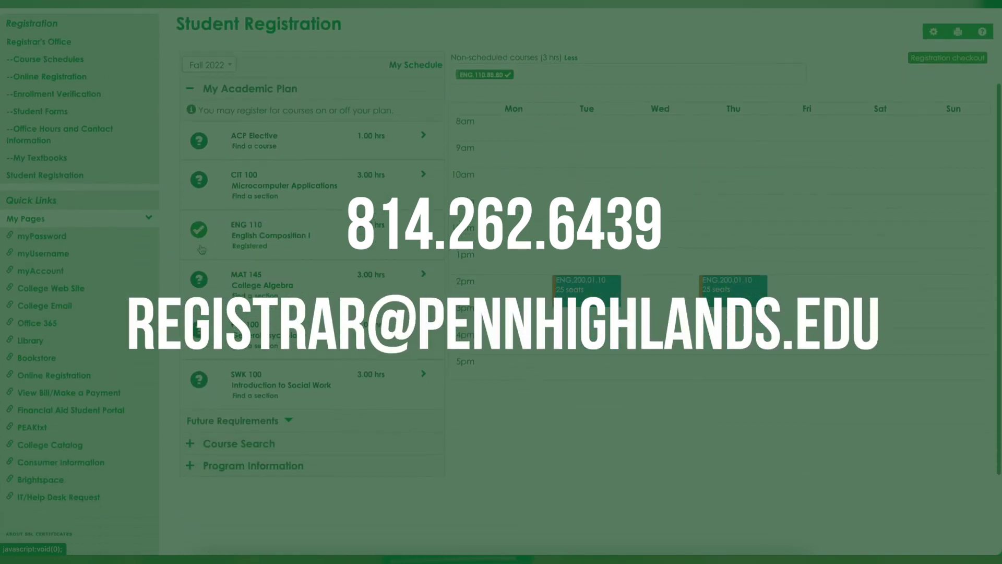
pyautogui.click(228, 424)
pyautogui.scroll(-10, 198, 412)
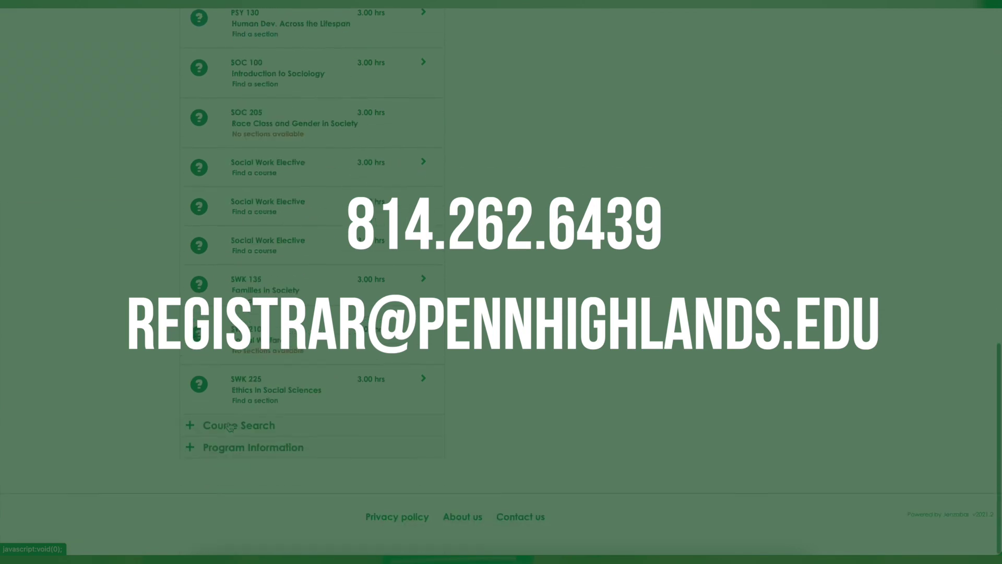
pyautogui.click(236, 440)
pyautogui.scroll(10, 218, 313)
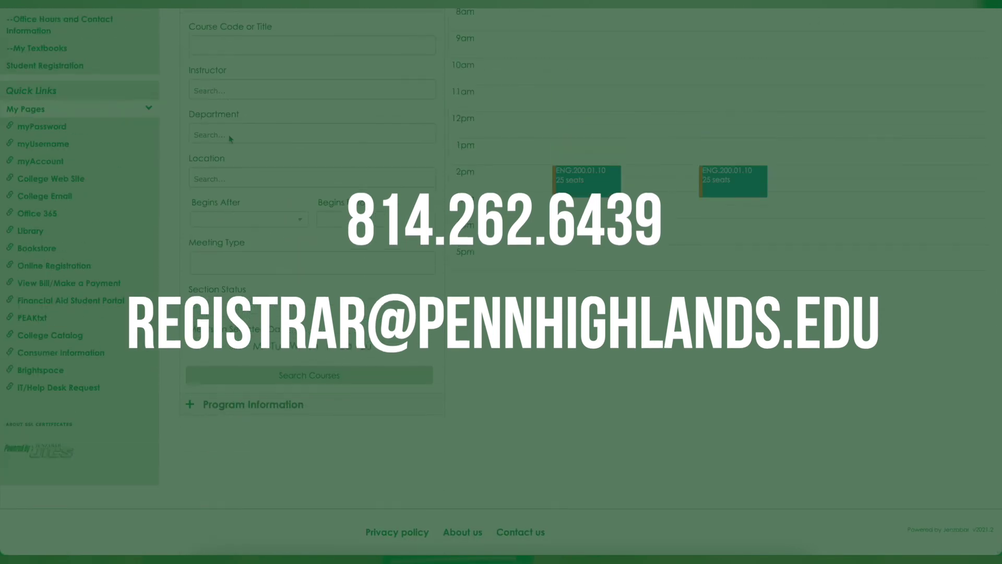